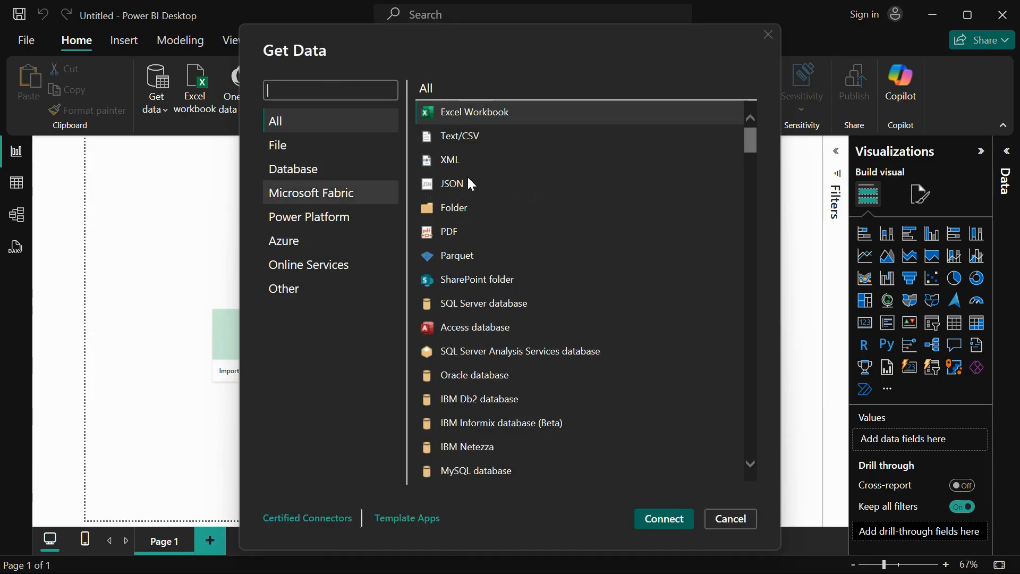
Connect to a Folder data source using the Regions folder under Downloads\Datasets\Folder Import as the path
left_click(454, 207)
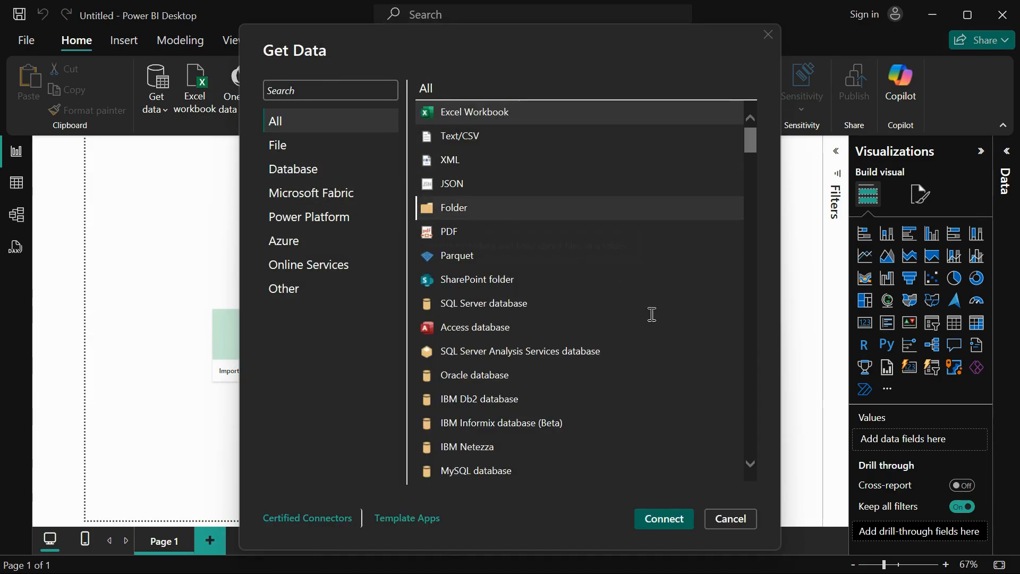
left_click(655, 523)
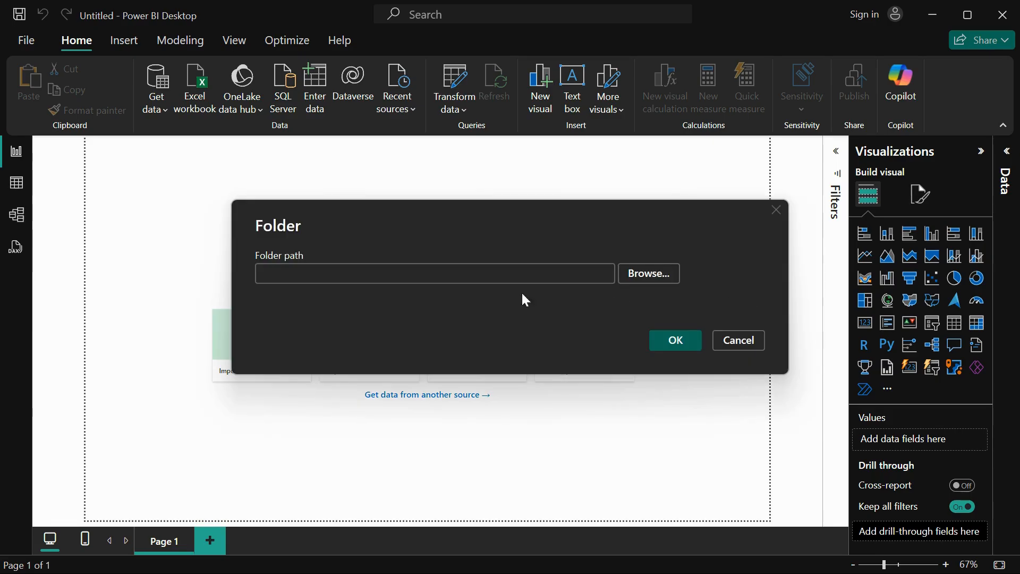
left_click(634, 272)
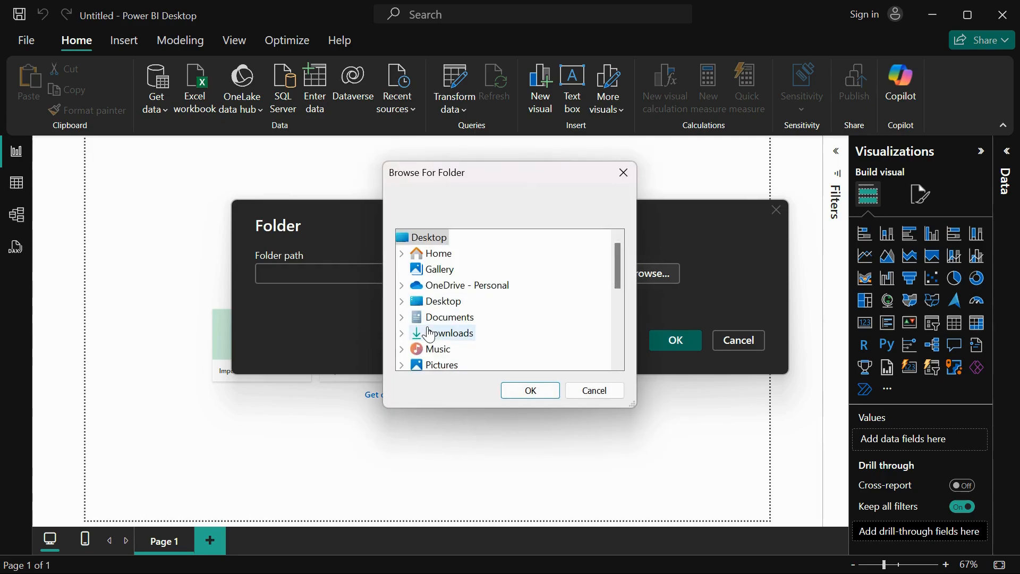
left_click(402, 334)
left_click(415, 332)
double_click(481, 333)
left_click(489, 350)
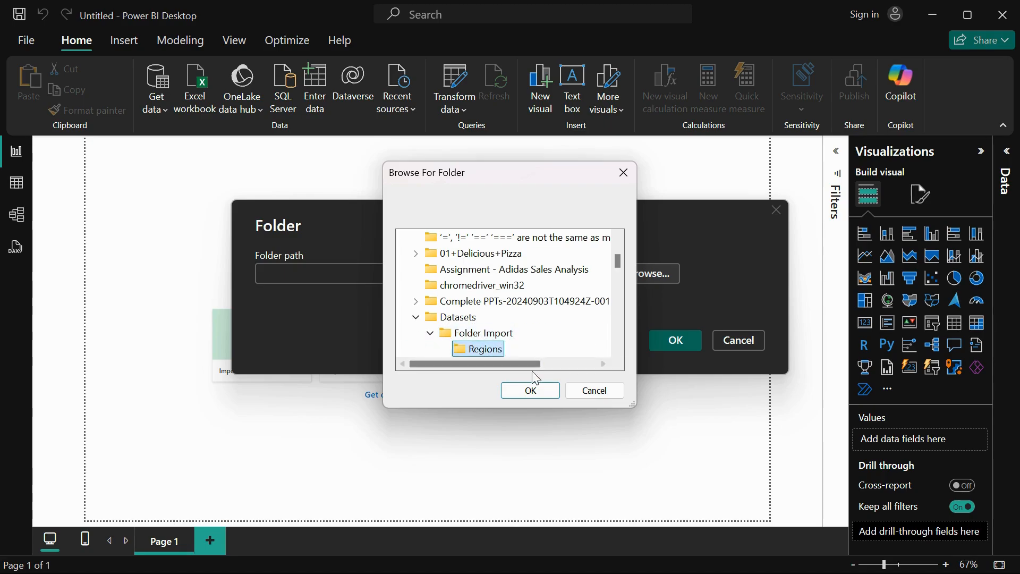
left_click(531, 390)
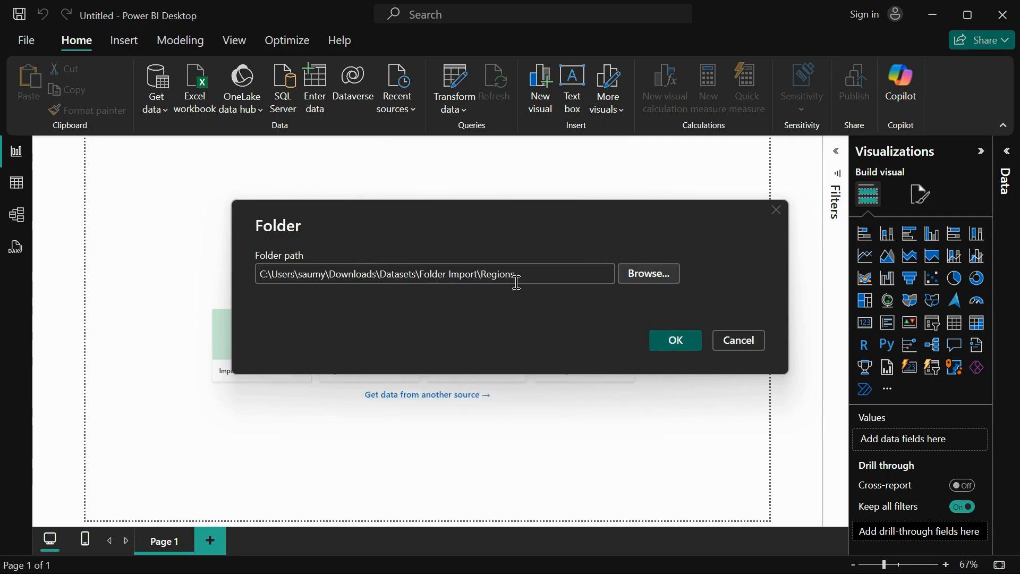
left_click(677, 338)
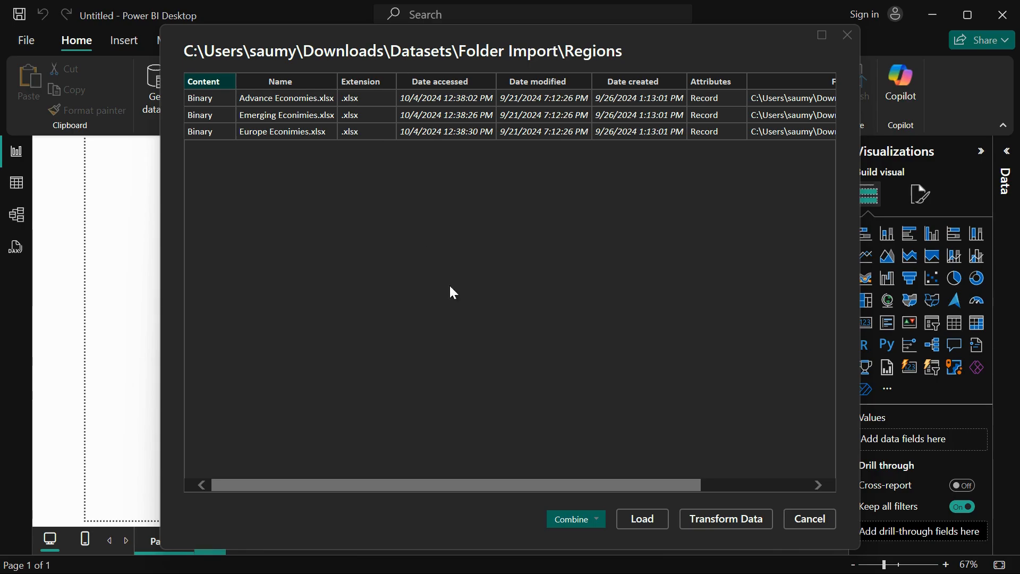
Combine and transform the folder's files, extracting Actual Data with Emerging Econimies.xlsx as the sample file
left_click(587, 518)
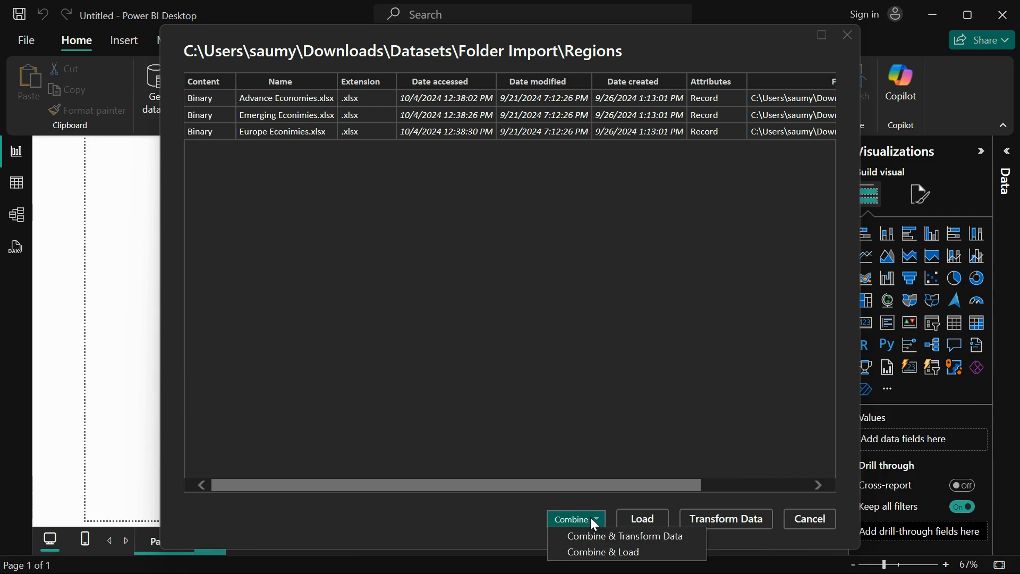
left_click(609, 537)
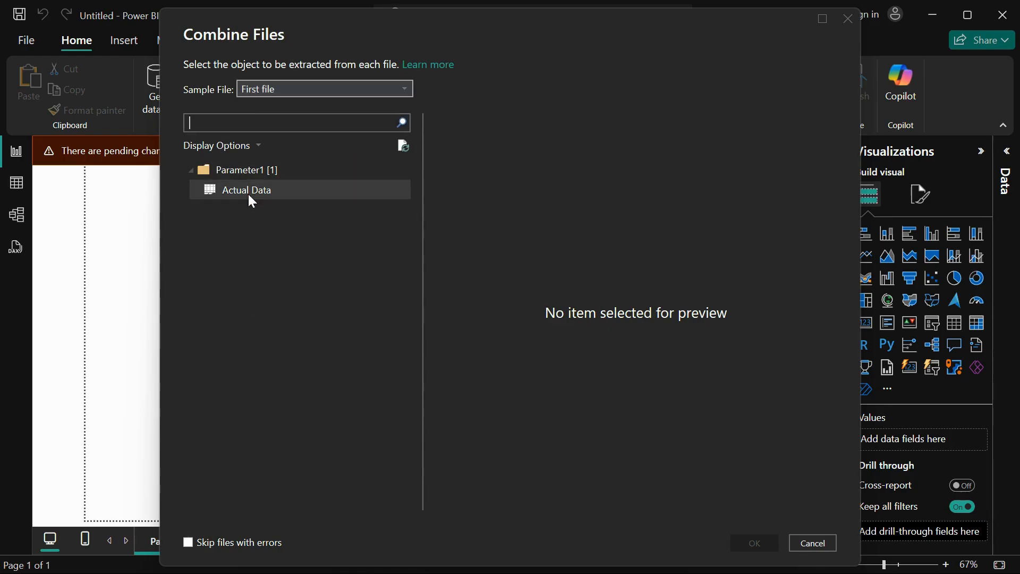
left_click(327, 90)
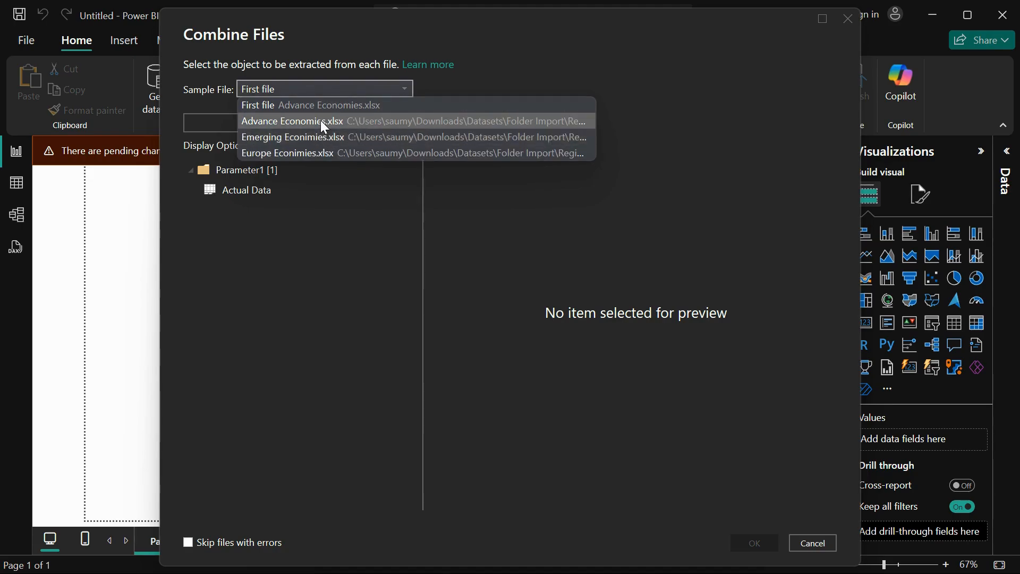
left_click(321, 121)
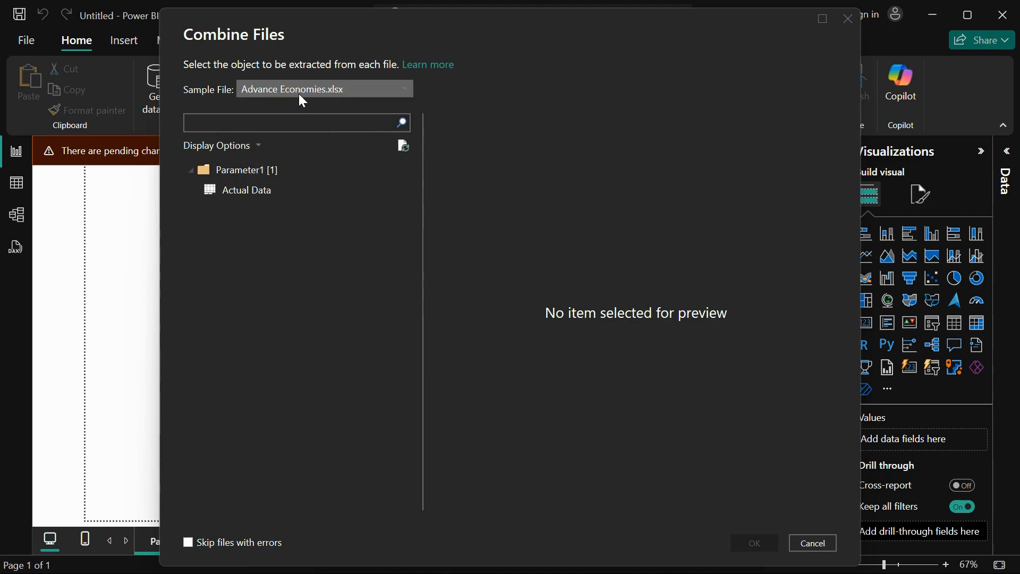
left_click(255, 195)
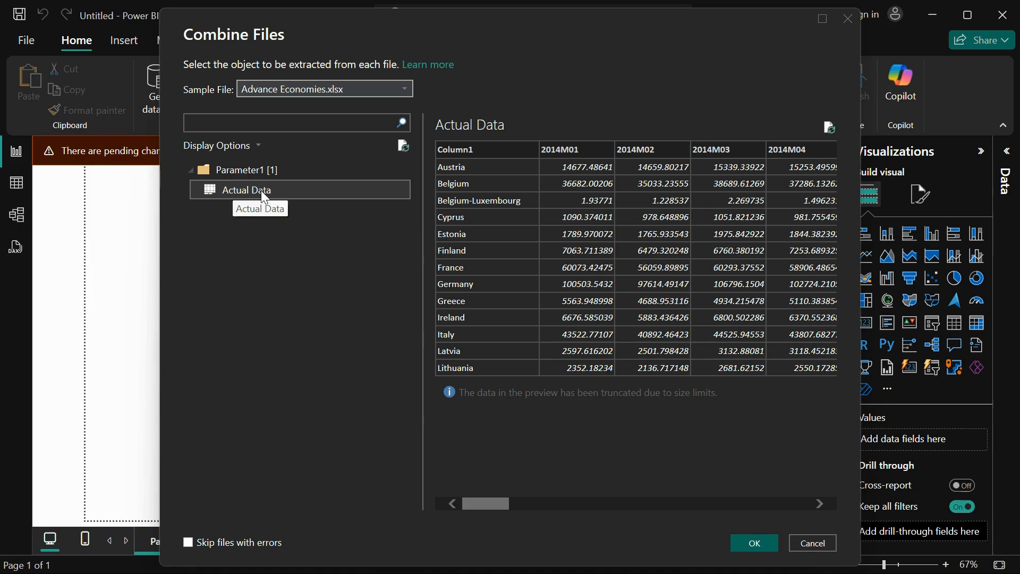
left_click(319, 89)
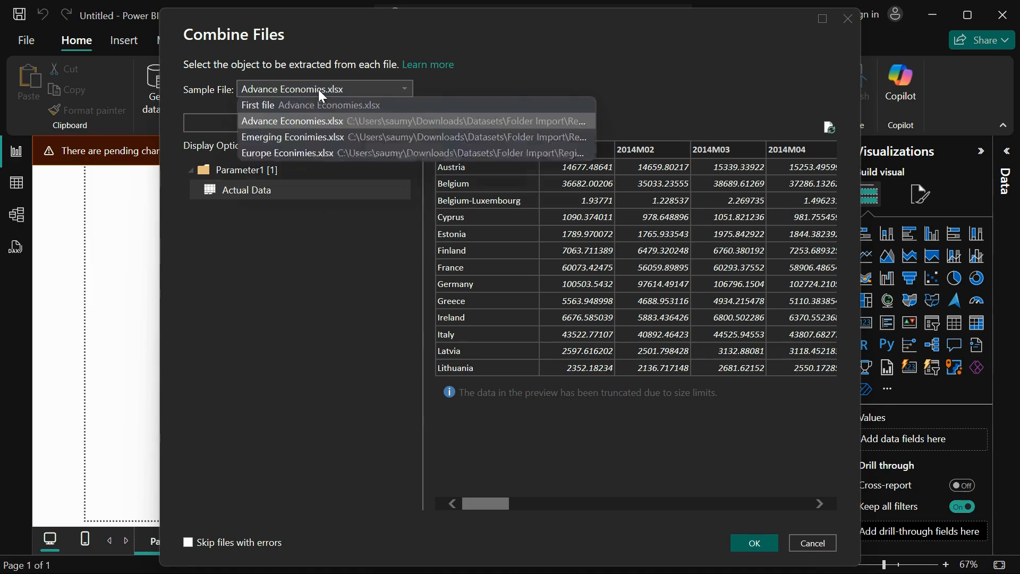
left_click(330, 138)
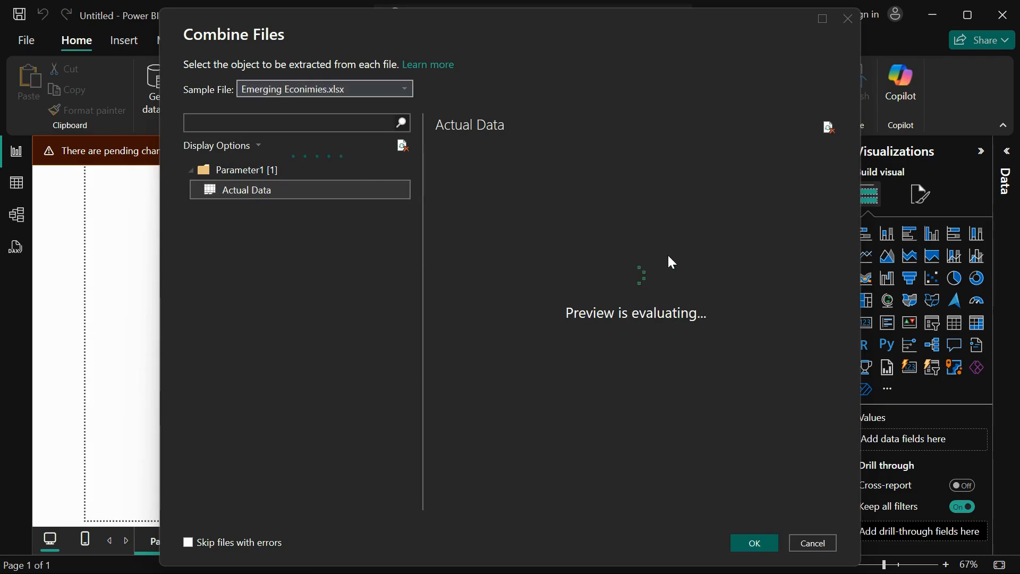
left_click(751, 539)
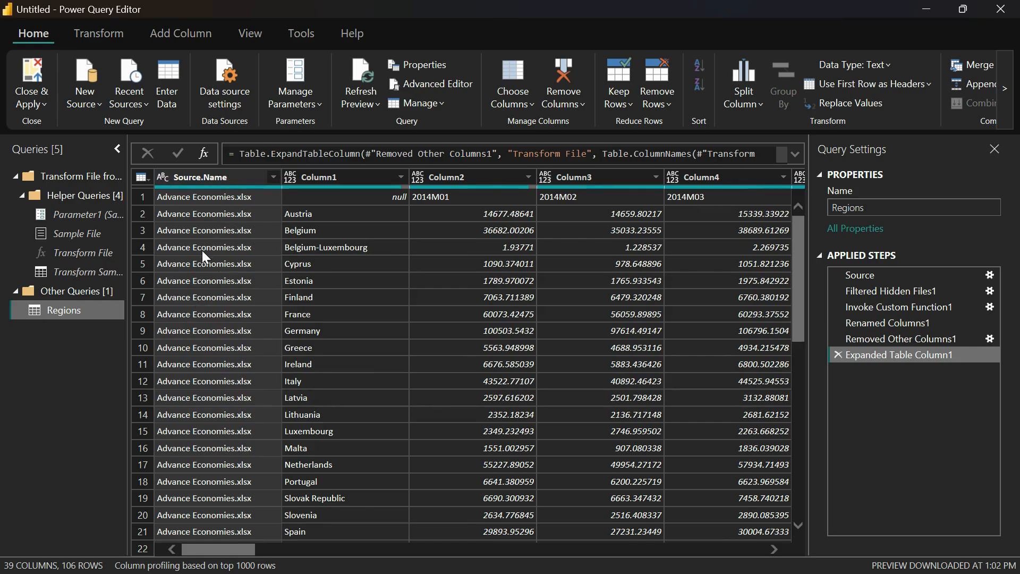
Examine the combined Regions rows to see how the records from each source file are stacked
scroll(203, 252, "down", 6)
scroll(202, 250, "down", 3)
scroll(196, 245, "up", 10)
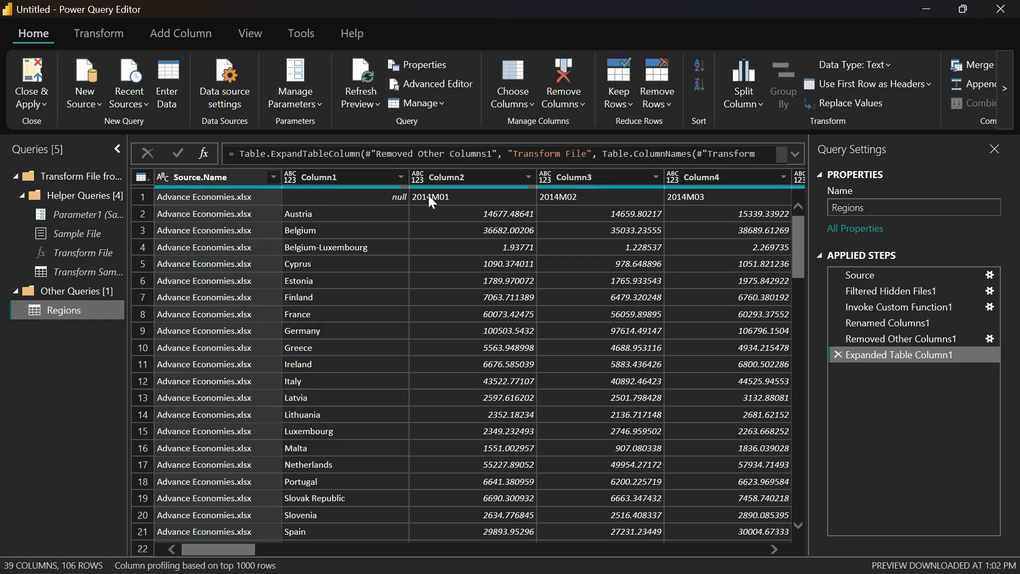
right_click(539, 330)
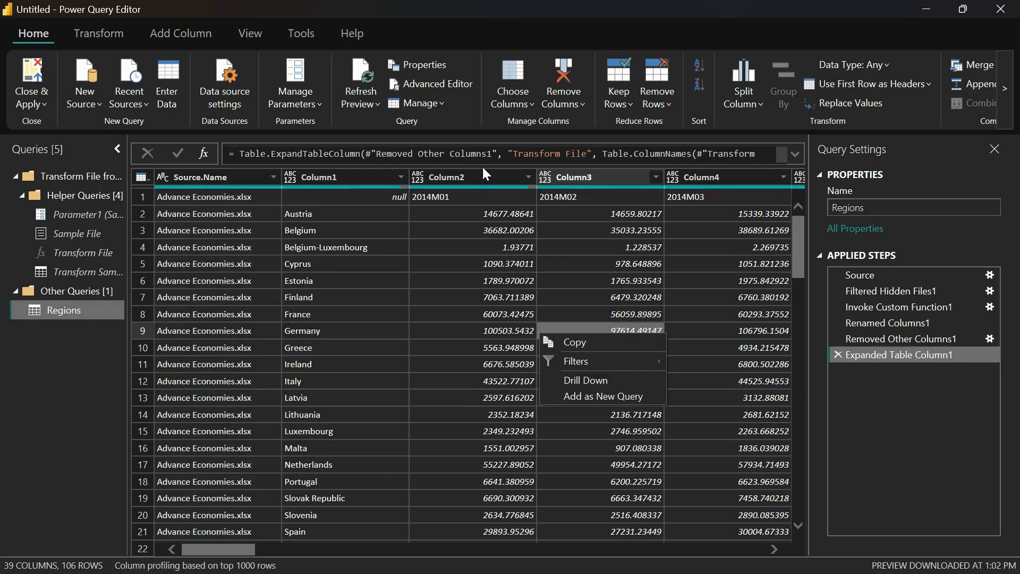
key("Escape")
scroll(406, 304, "down", 14)
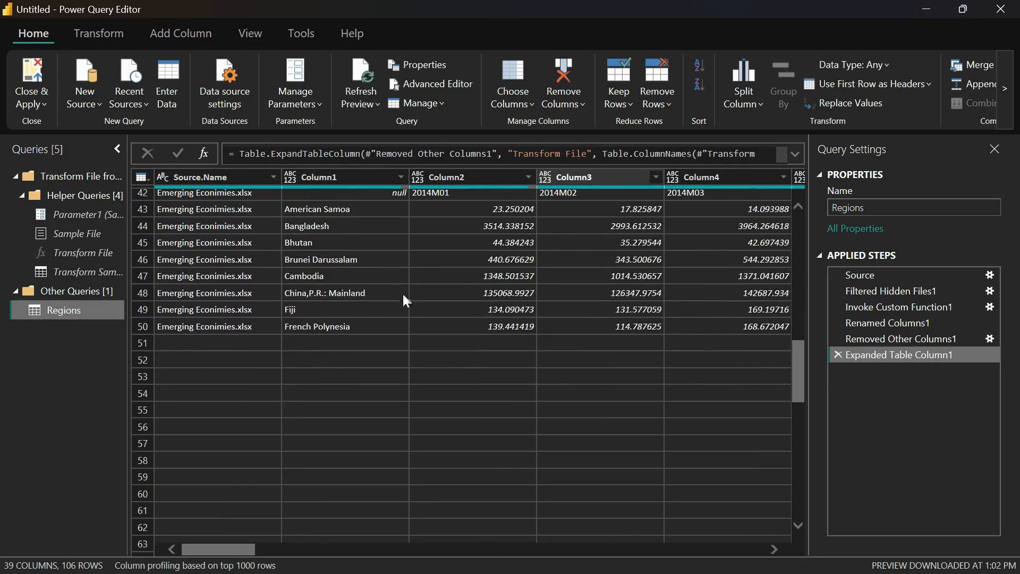
scroll(265, 242, "up", 1)
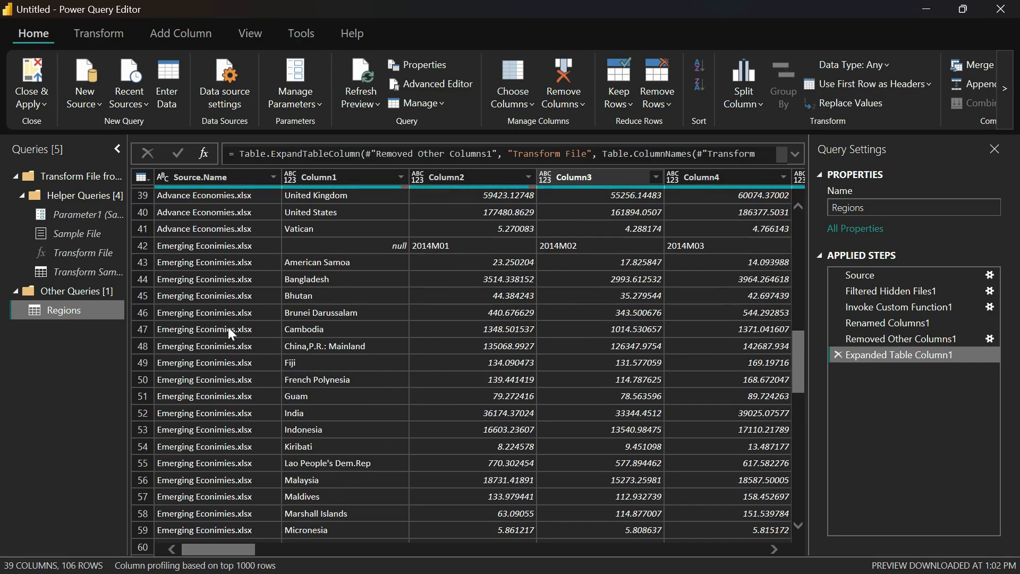
scroll(632, 434, "down", 5)
scroll(628, 428, "up", 17)
scroll(642, 393, "up", 1)
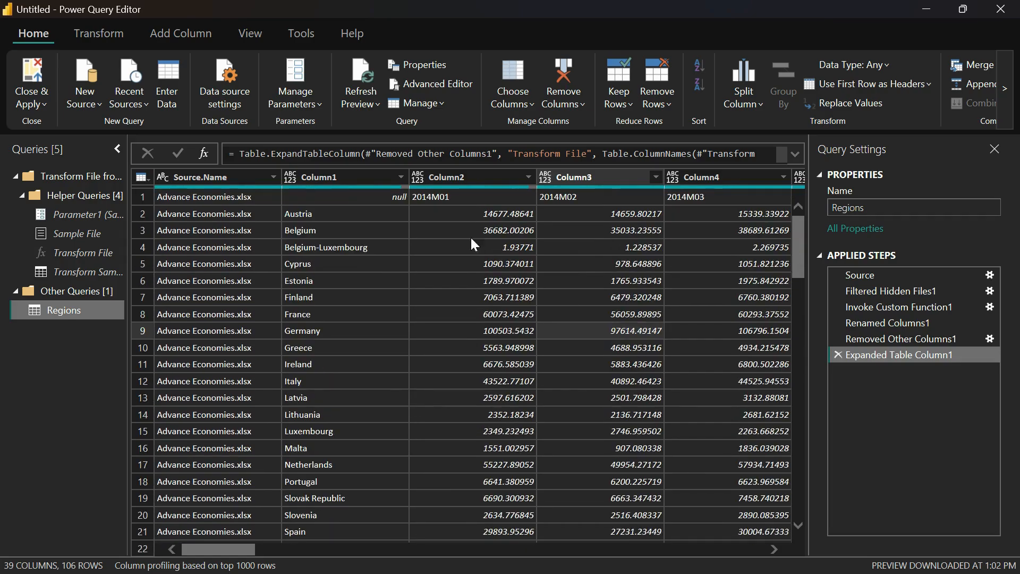
Remove the Source.Name column from the Regions query
left_click(193, 177)
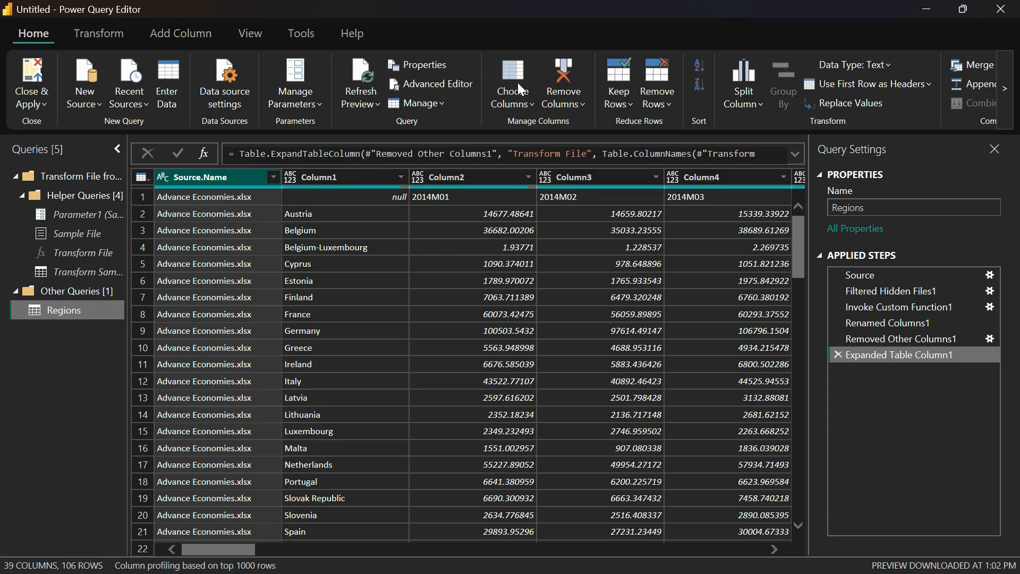
left_click(551, 102)
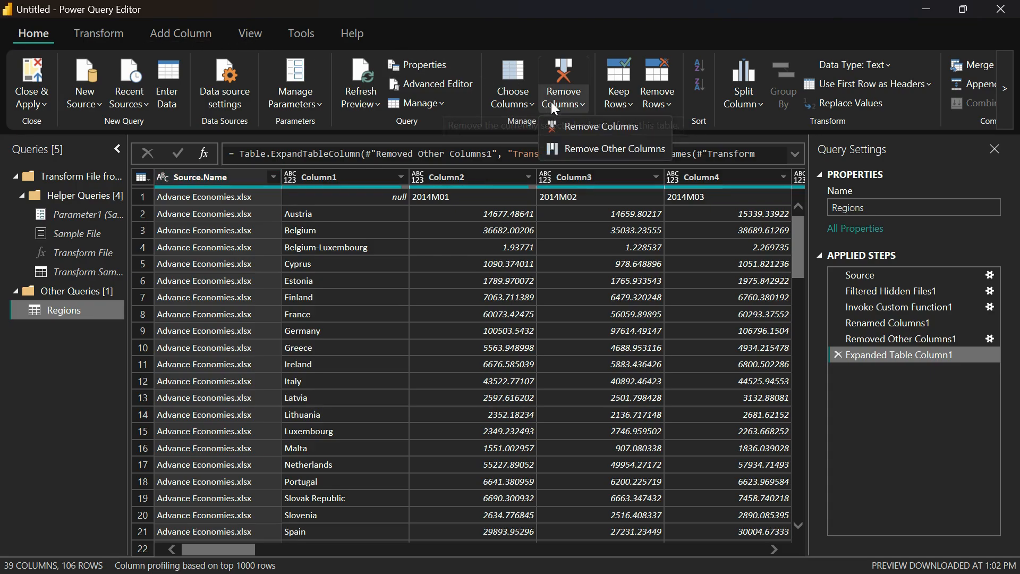
left_click(581, 125)
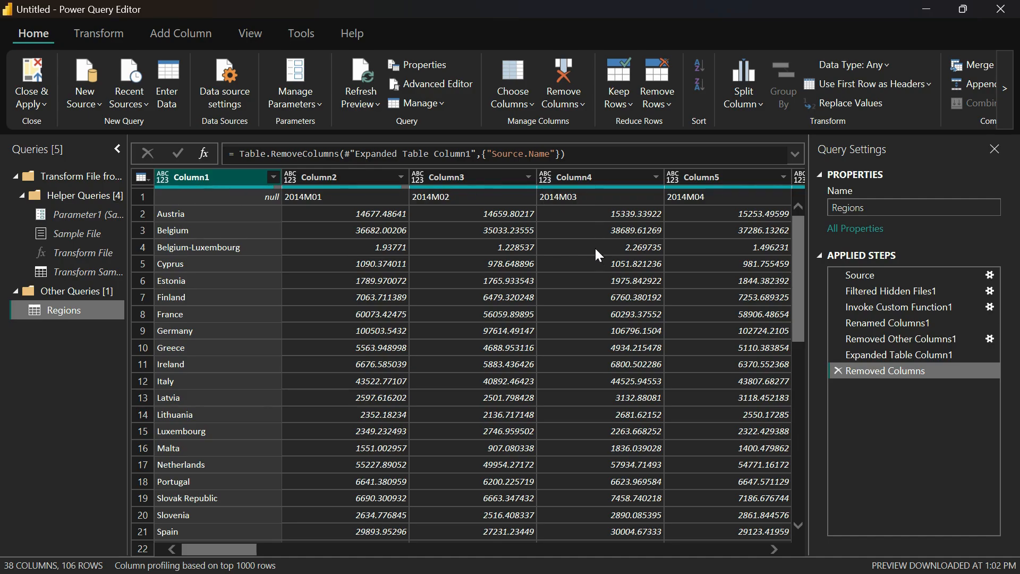
Remove duplicate rows from the Regions query based on Column1, and close the query editor applying the changes
right_click(199, 184)
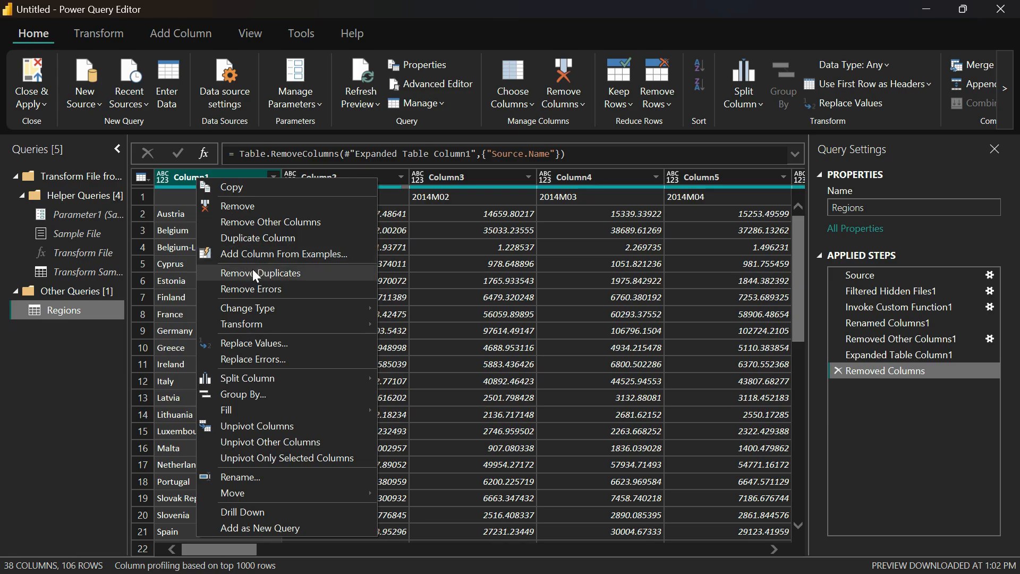
left_click(197, 161)
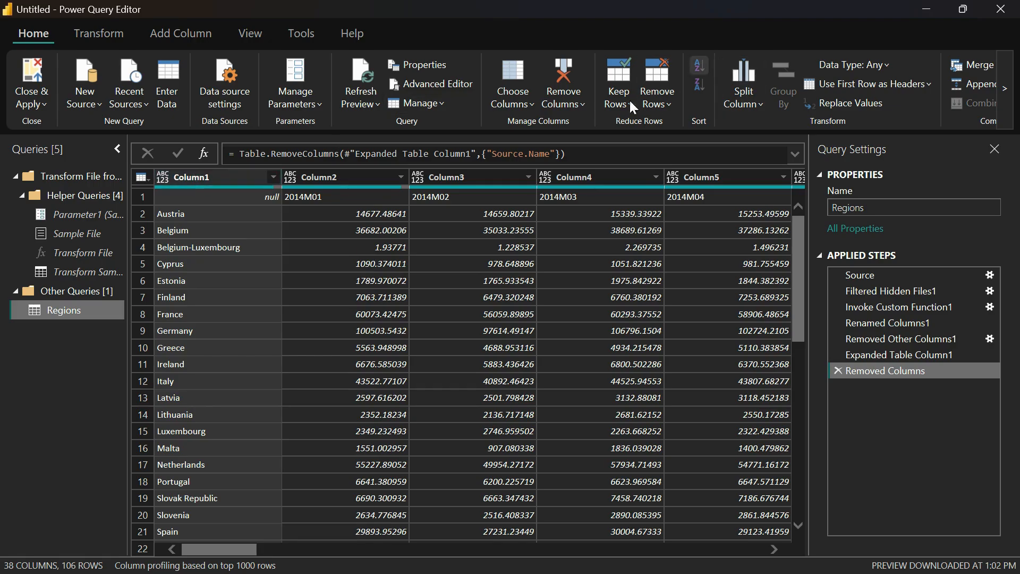
left_click(663, 104)
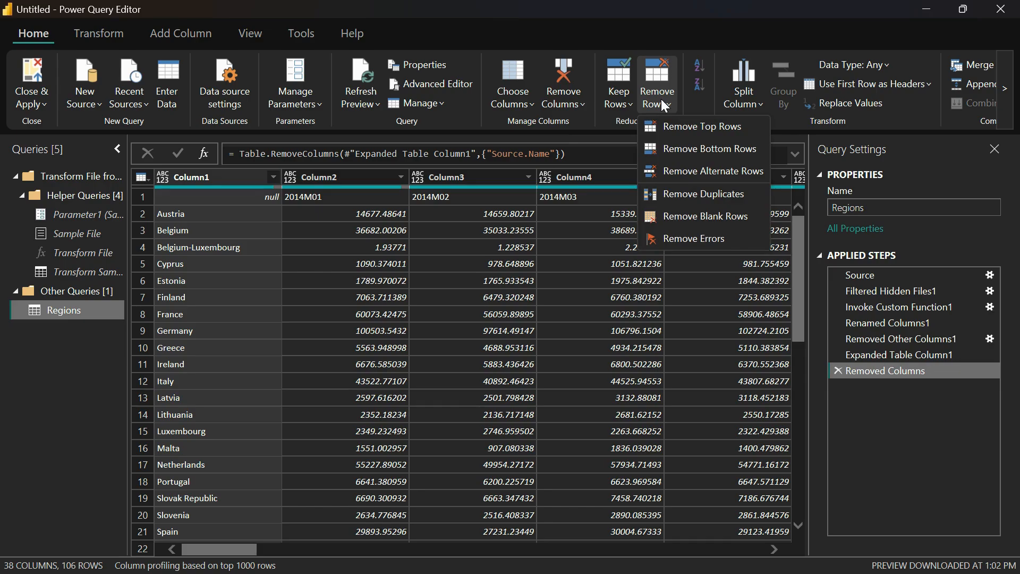
left_click(706, 193)
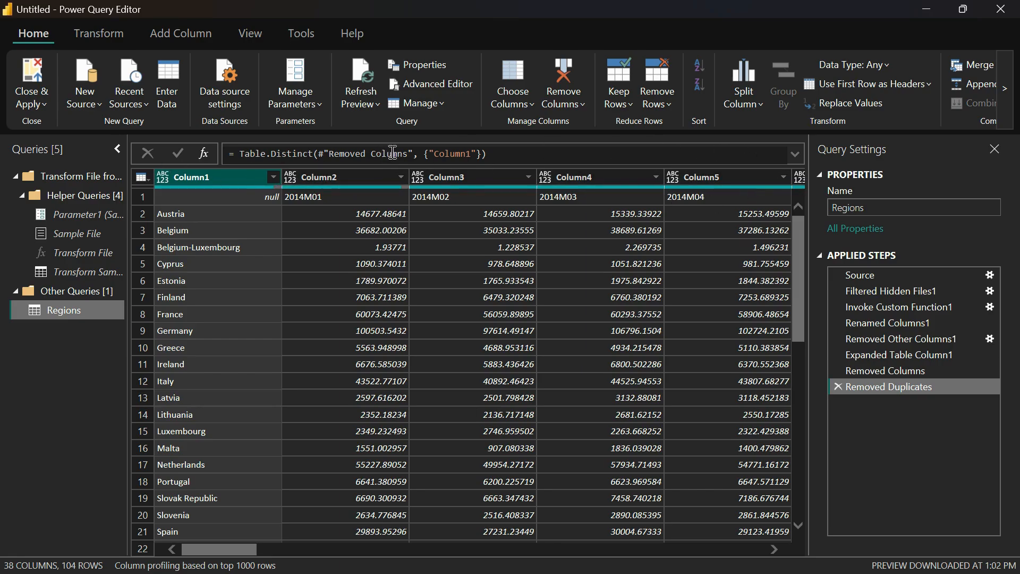
left_click(31, 69)
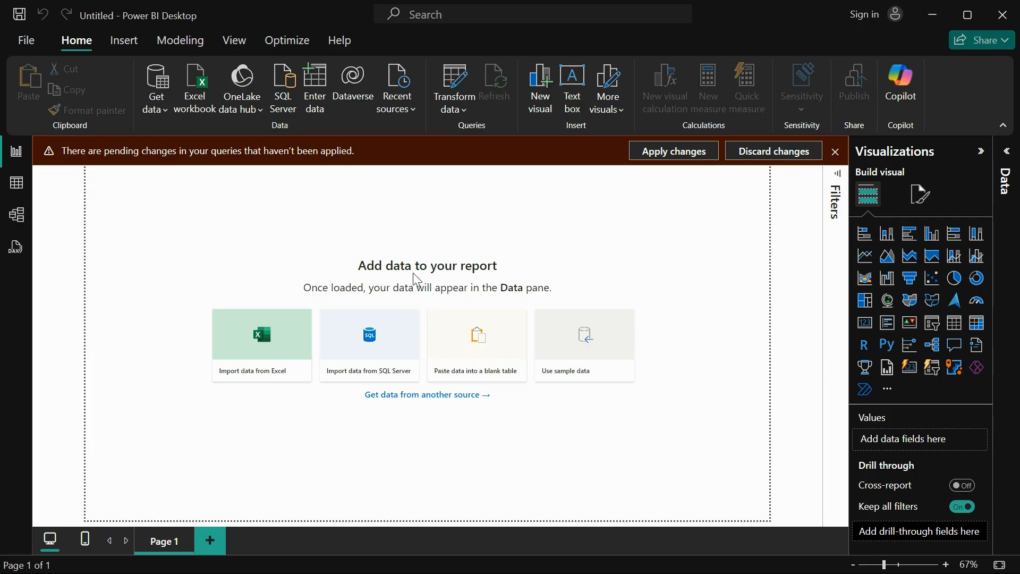